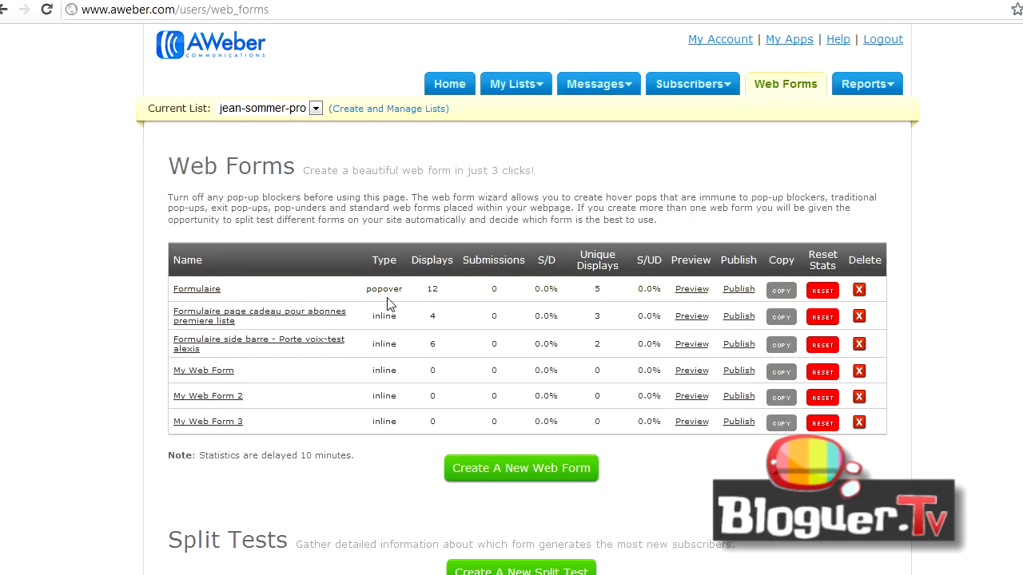
Open the form "Formulaire page cadeau pour abonnes premiere liste" and show its JavaScript snippet for self-installation in the publishing options
left_click(214, 319)
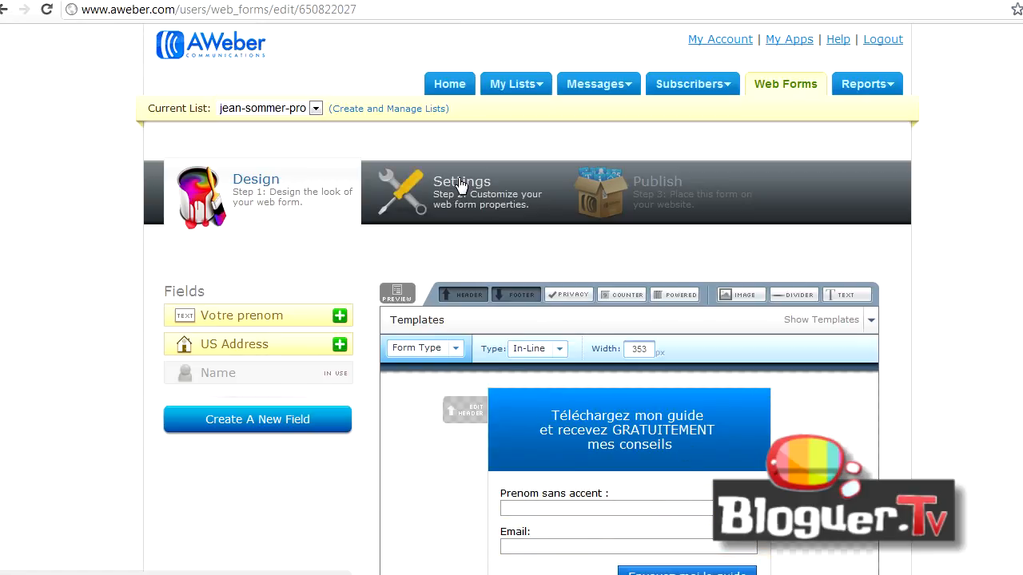
left_click(621, 190)
scroll(944, 192, "down", 1)
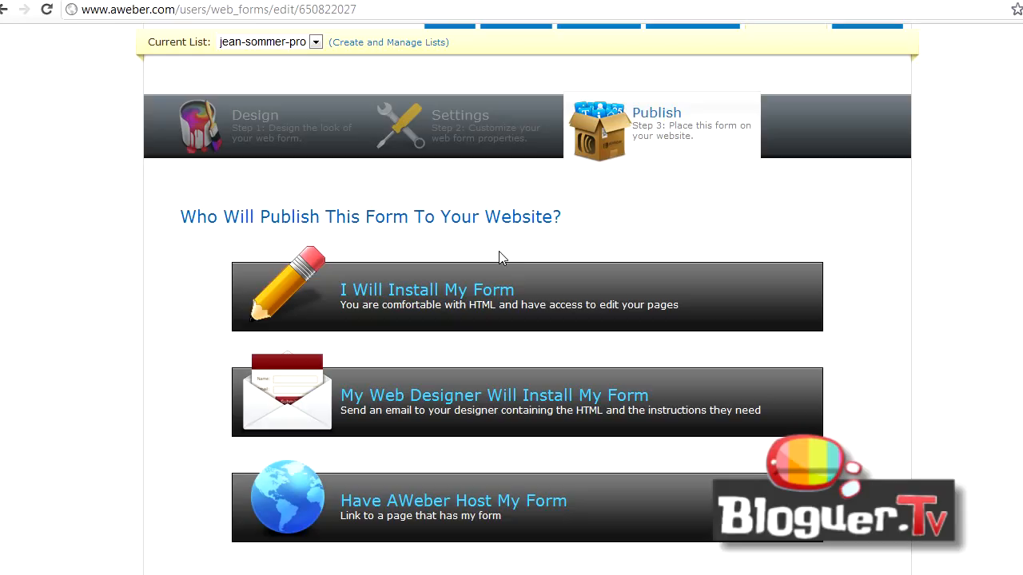
left_click(446, 301)
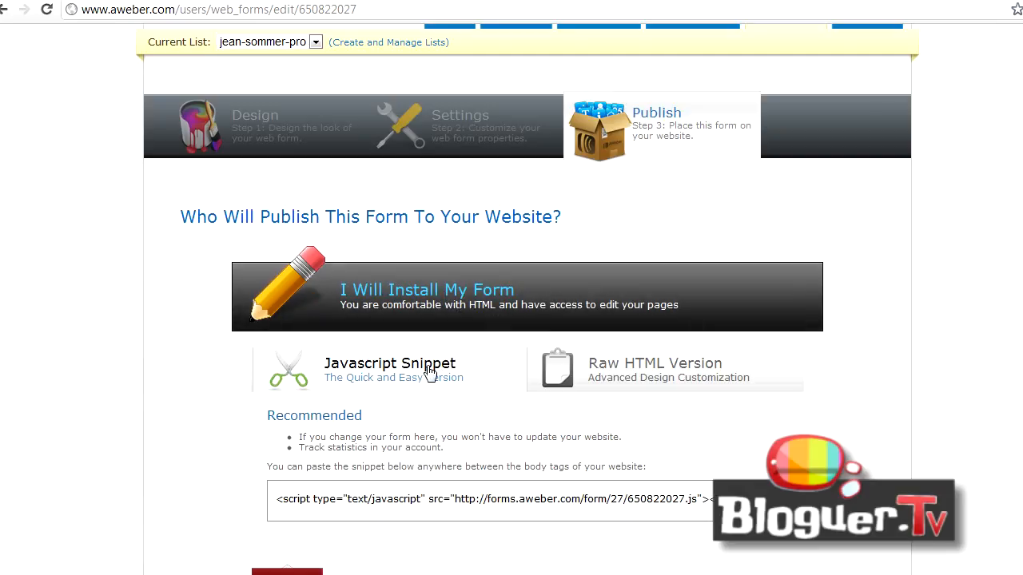
left_click(283, 500)
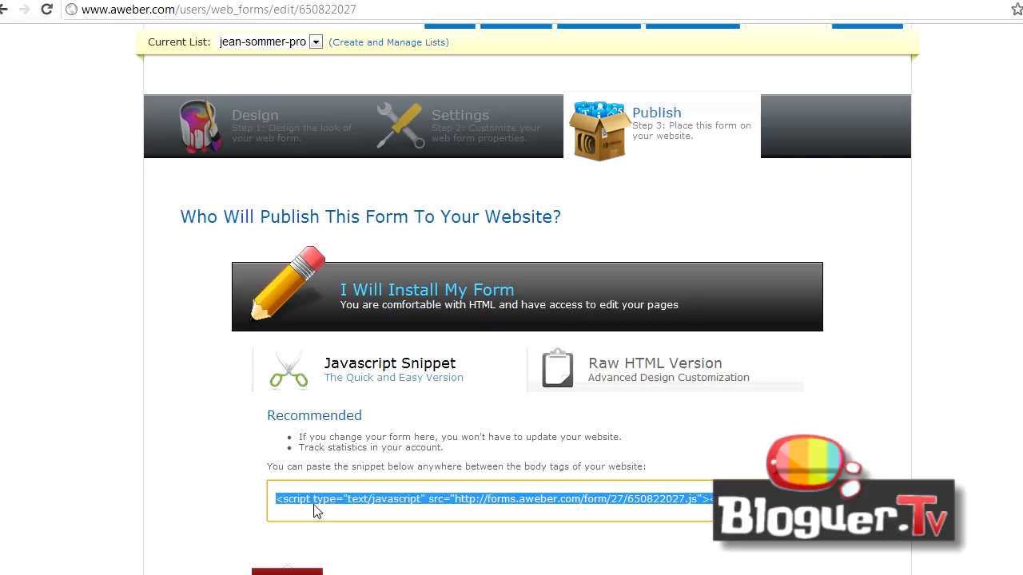
Examine the raw HTML version of the form's code
left_click(588, 376)
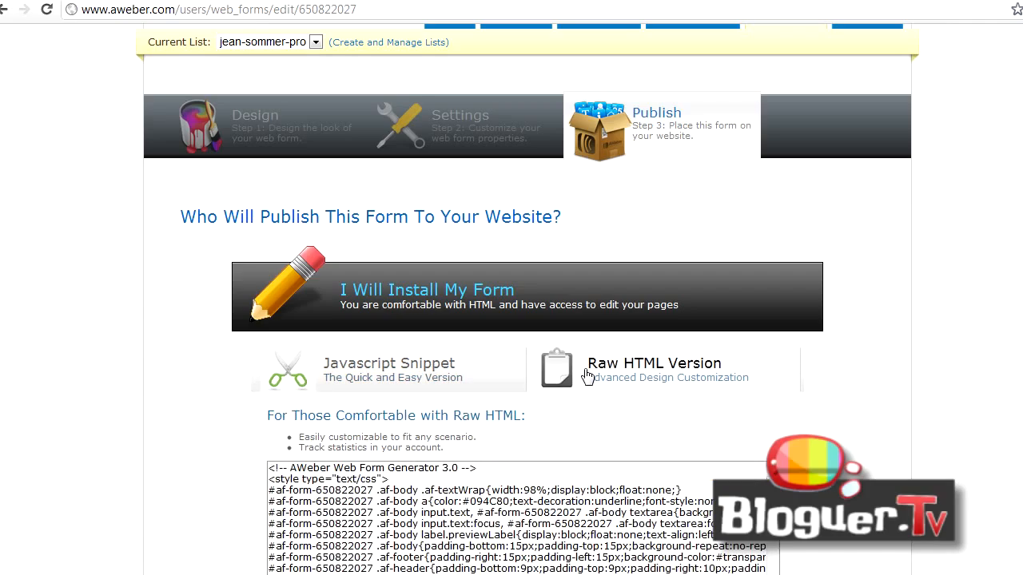
scroll(932, 283, "down", 3)
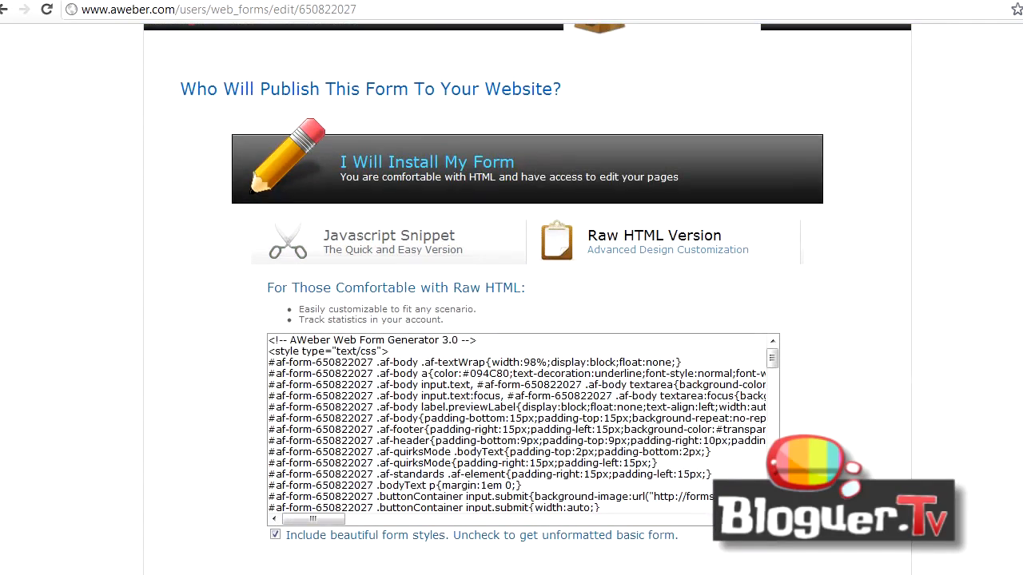
left_click_drag(773, 360, 787, 499)
Return to the form's JavaScript snippet and copy the whole script line
left_click(416, 248)
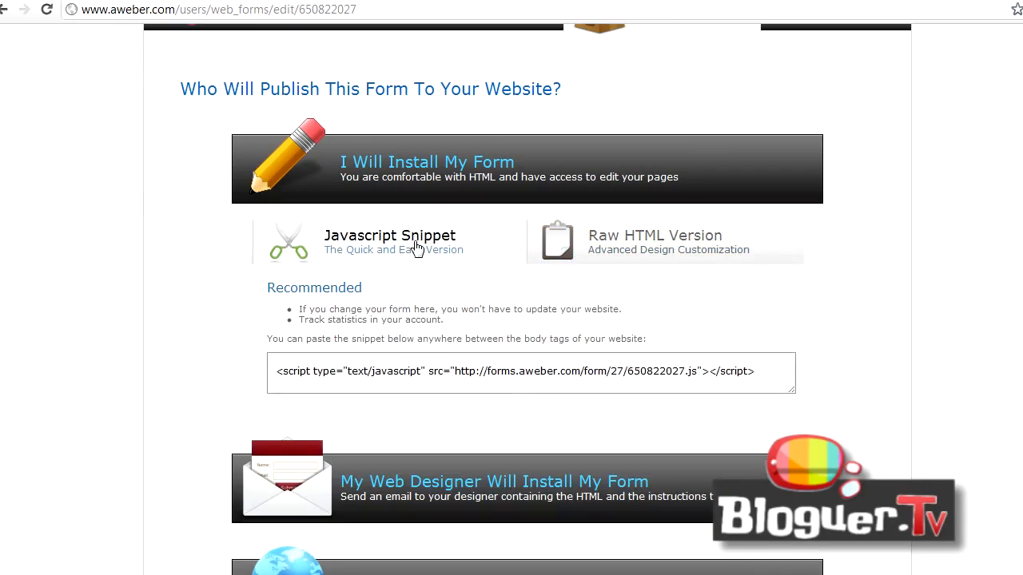
left_click(344, 371)
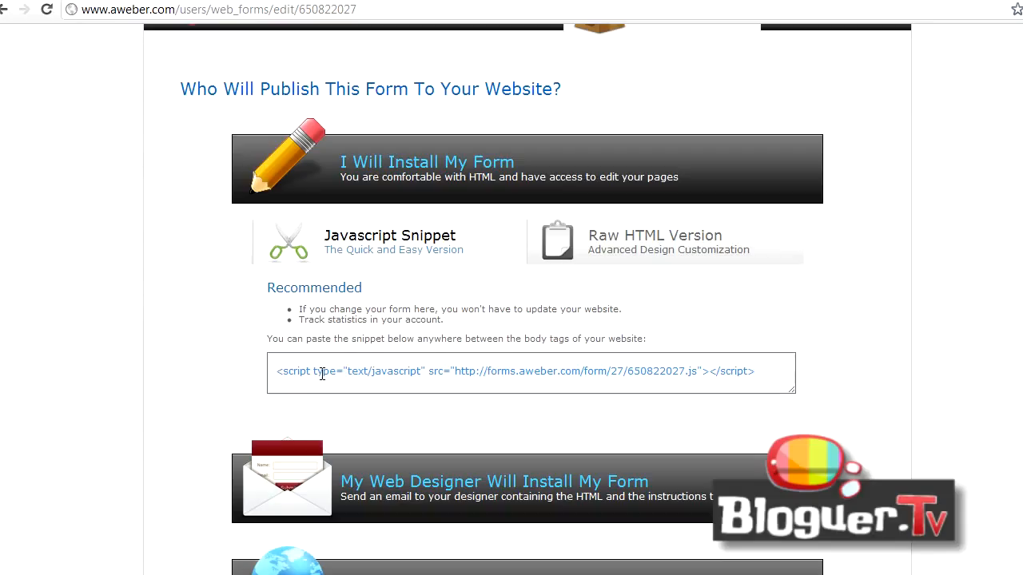
left_click(280, 371)
key("ctrl+c")
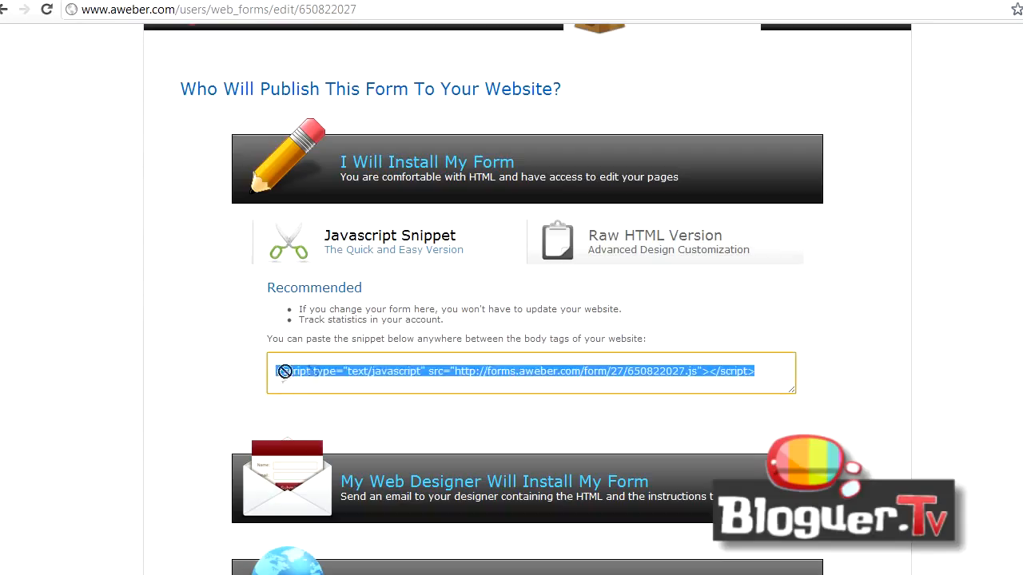
right_click(329, 371)
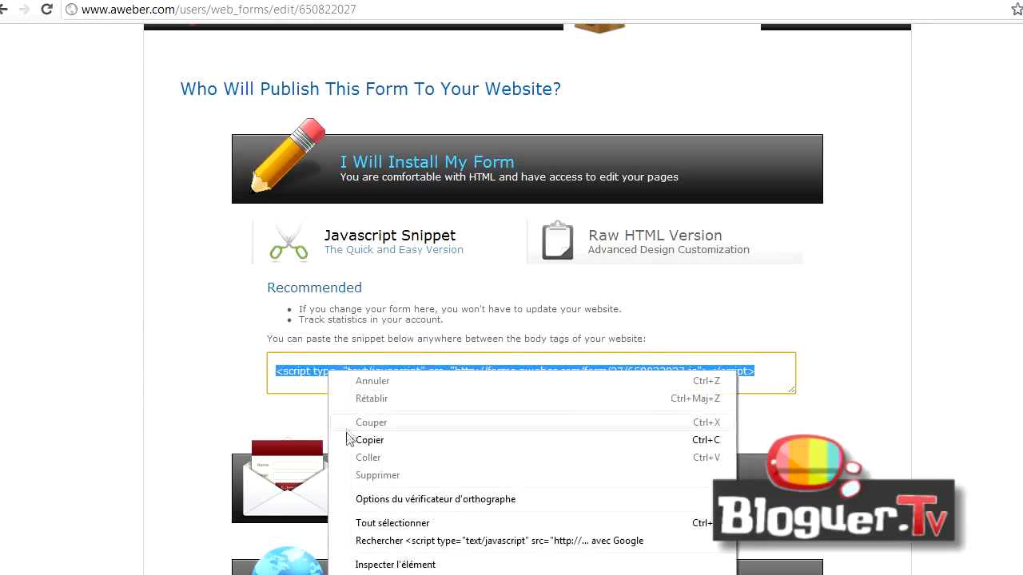
left_click(350, 442)
Switch to the WordPress editor for the Cadeau page and paste the form script two lines below the closing signature in the HTML content
left_click(762, 0)
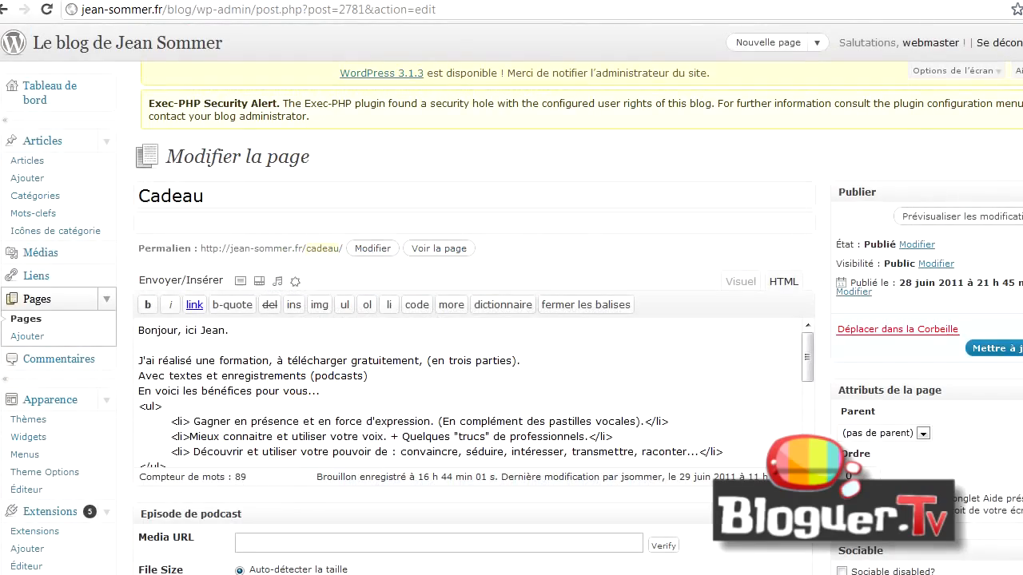
scroll(512, 300, "down", 1)
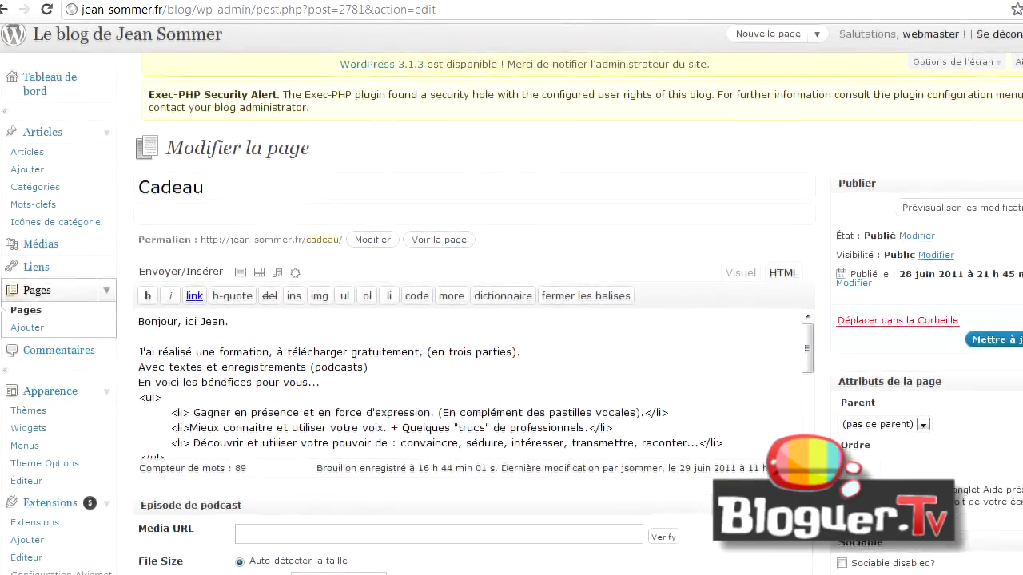
left_click_drag(809, 318, 816, 369)
left_click(180, 421)
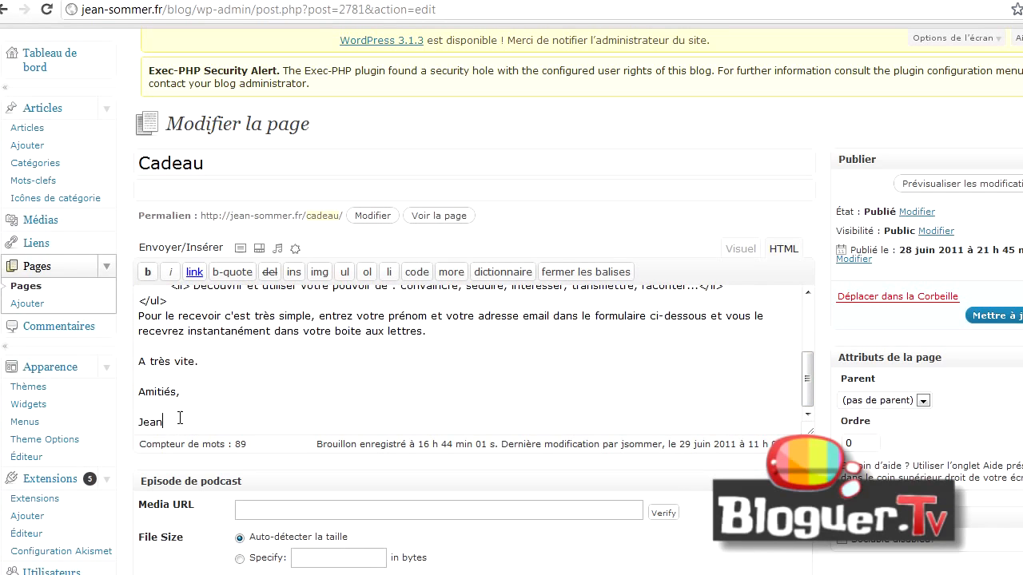
key("Return")
key("Return")
key("ctrl+v")
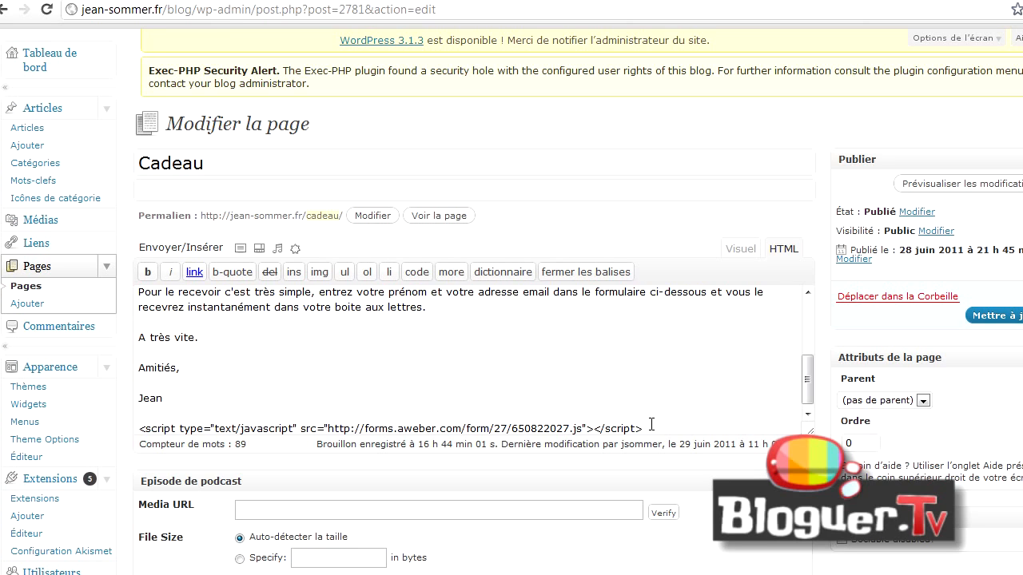
left_click_drag(652, 425, 139, 425)
left_click(292, 391)
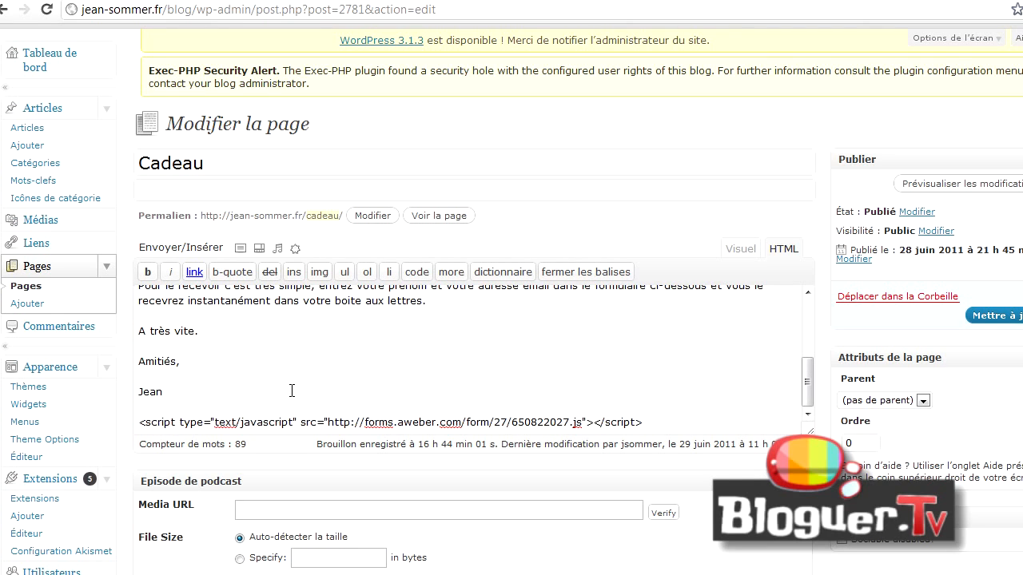
Update the Cadeau page and open its published version in a new browser tab
left_click(999, 317)
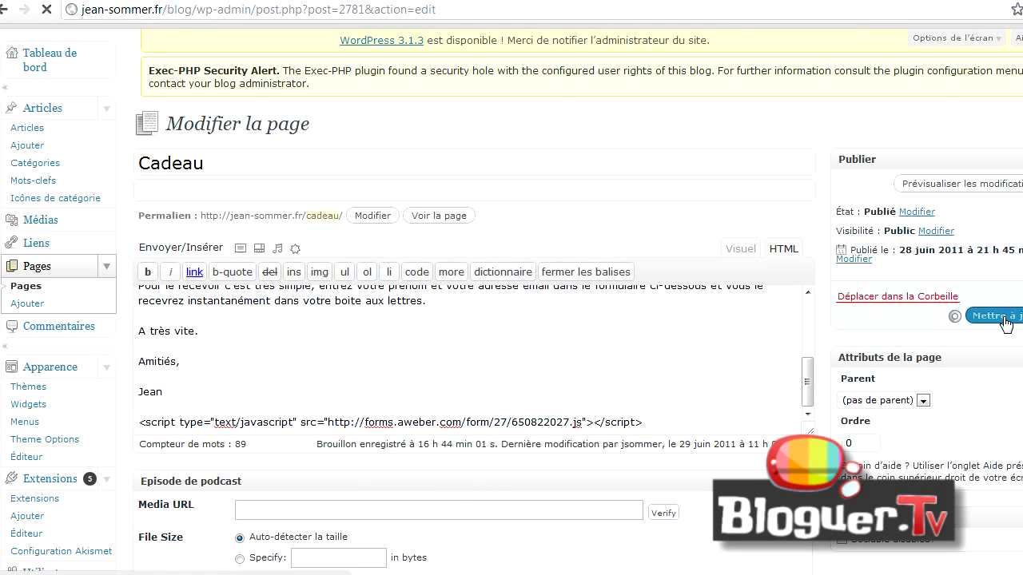
right_click(268, 192)
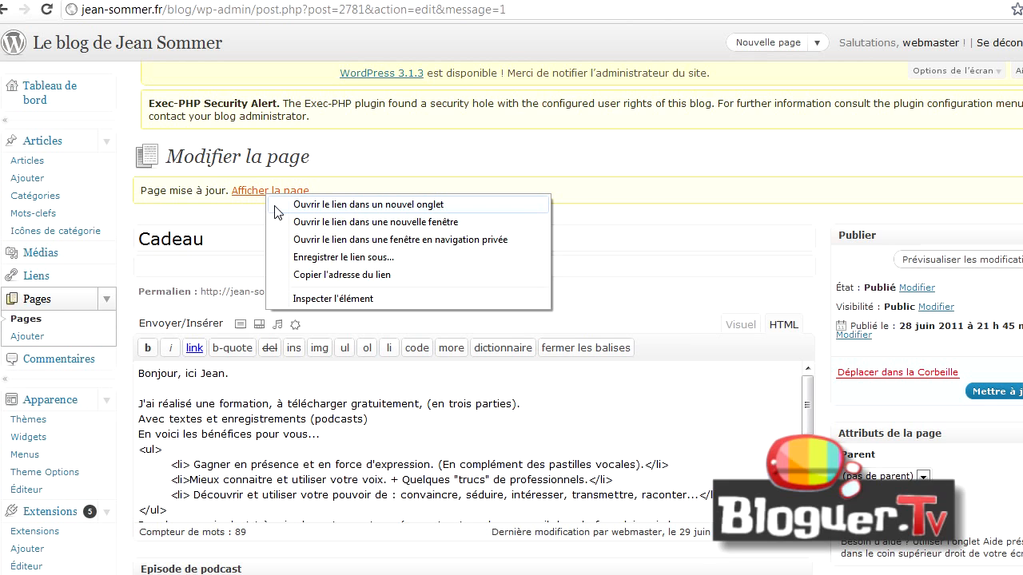
left_click(275, 207)
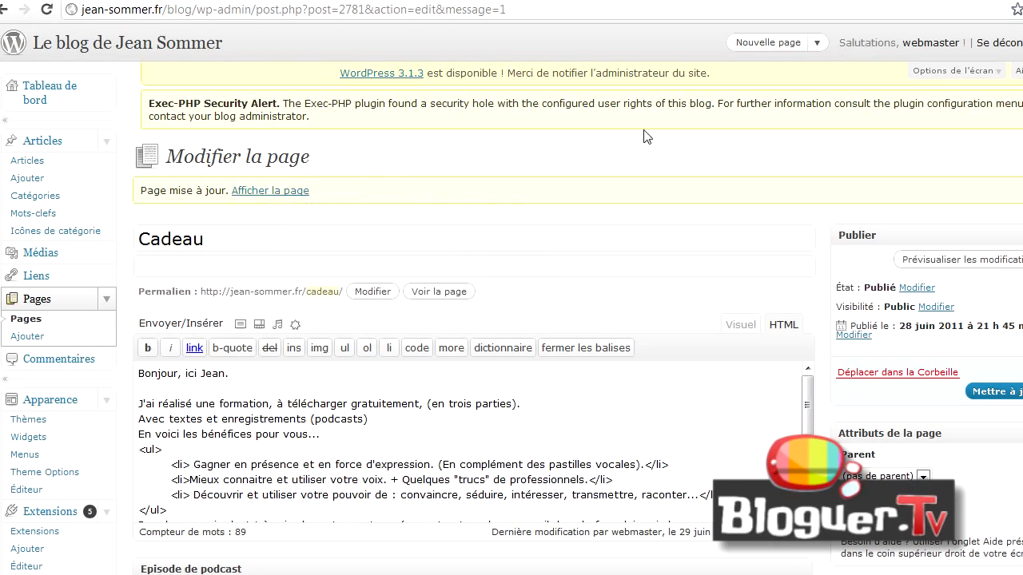
left_click(787, 1)
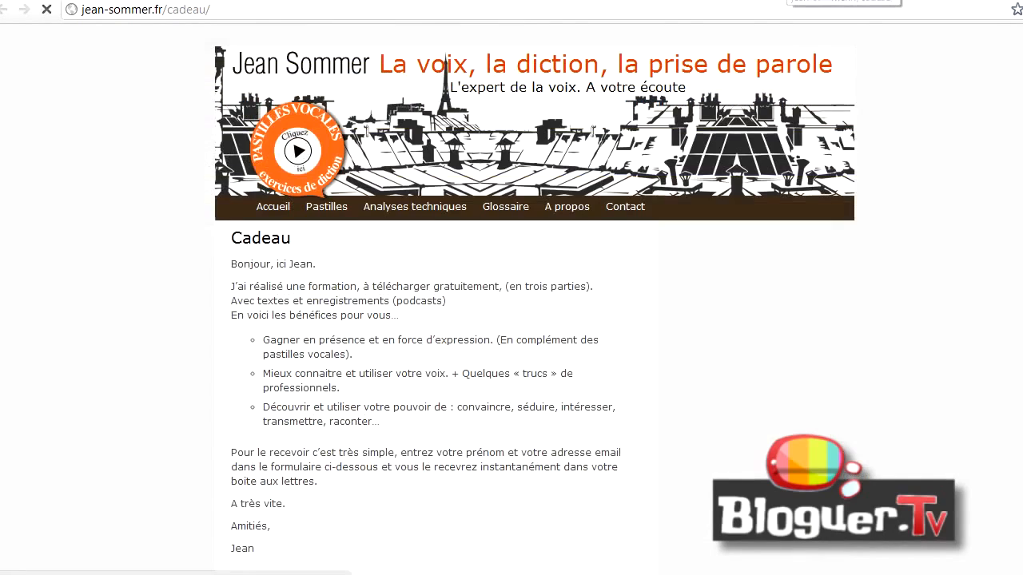
Check the embedded sign-up form beneath the text on the published Cadeau page
scroll(1005, 112, "down", 4)
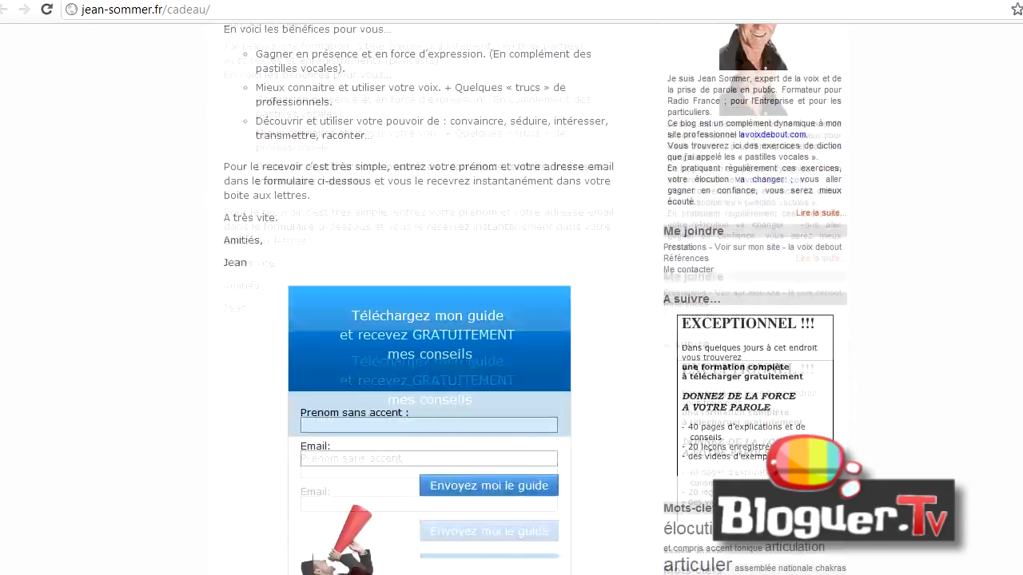
scroll(536, 299, "down", 3)
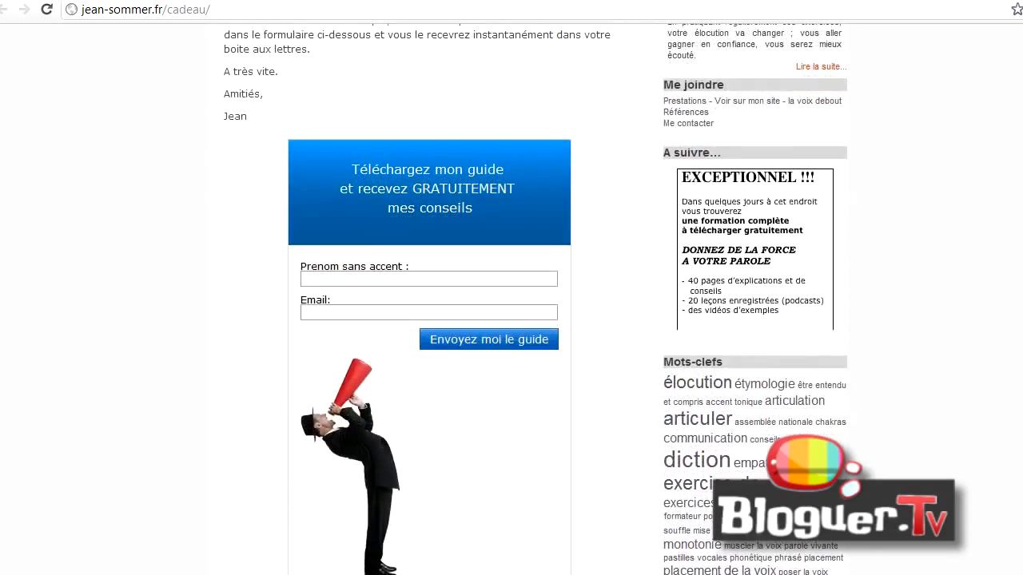
scroll(535, 299, "up", 7)
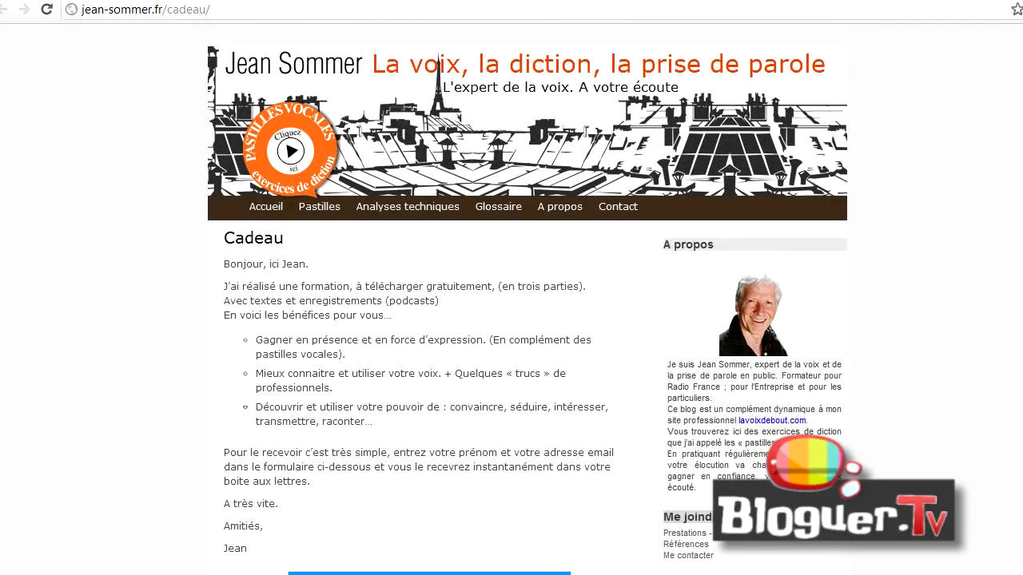
scroll(528, 304, "down", 4)
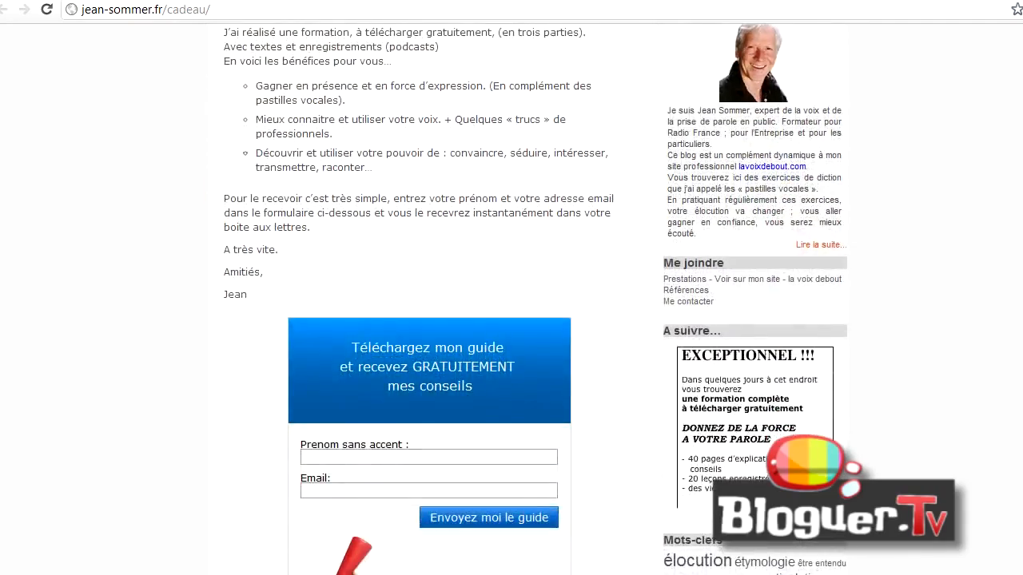
scroll(559, 216, "up", 3)
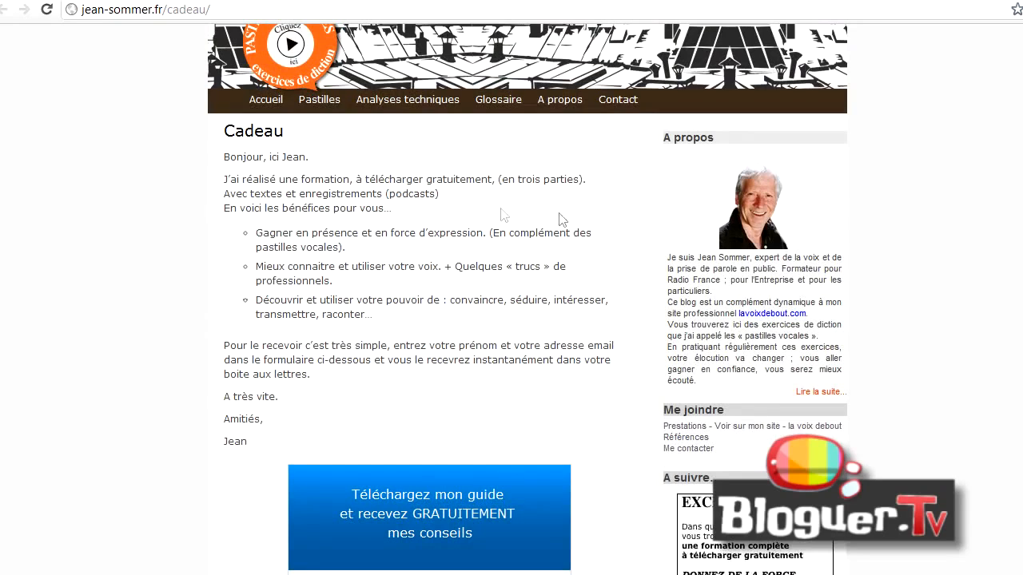
Review the Cadeau page's introduction, benefits list and sign-up instructions together with the form layout
left_click_drag(223, 159, 302, 425)
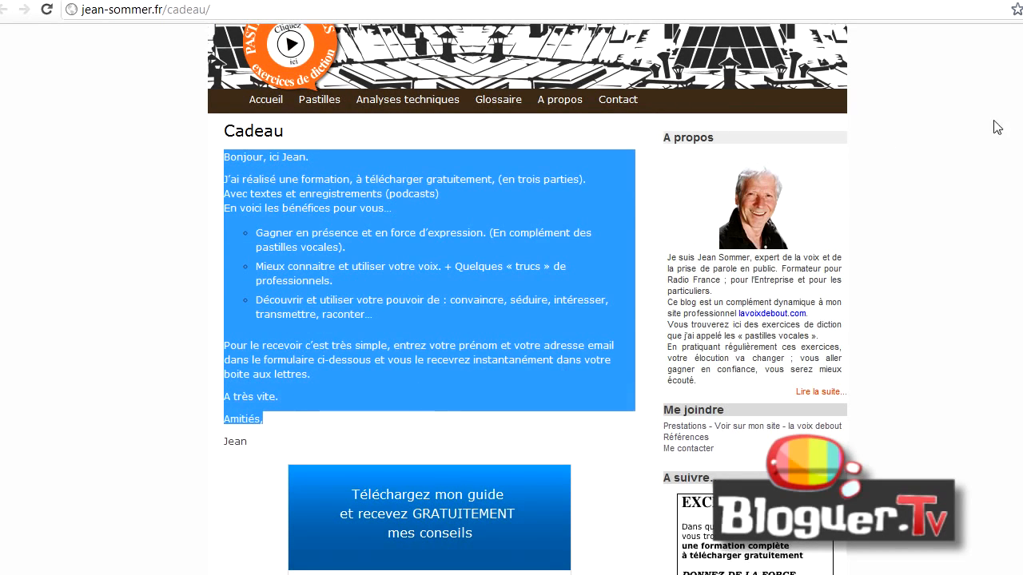
scroll(304, 427, "down", 1)
scroll(527, 299, "up", 2)
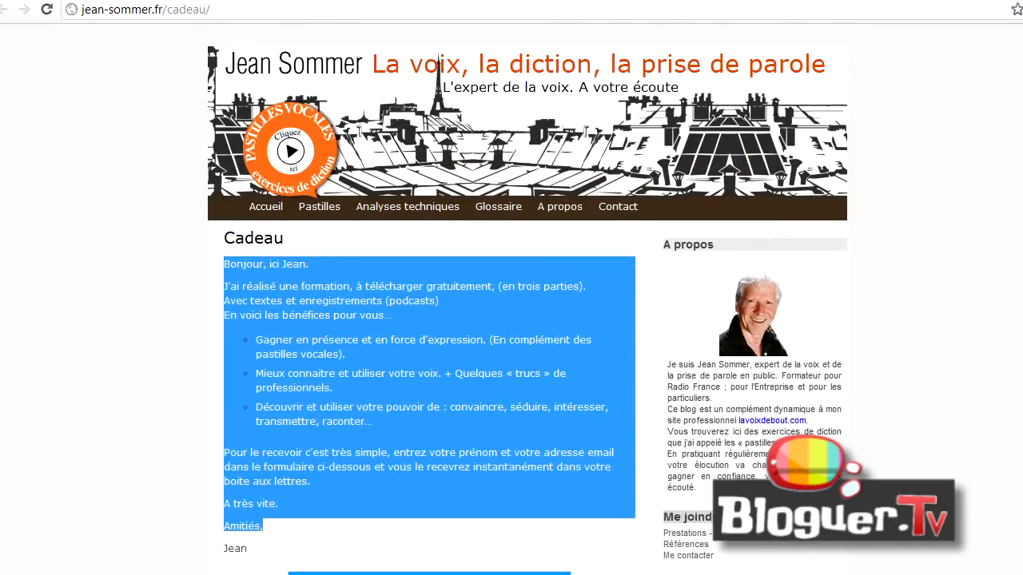
scroll(463, 304, "down", 1)
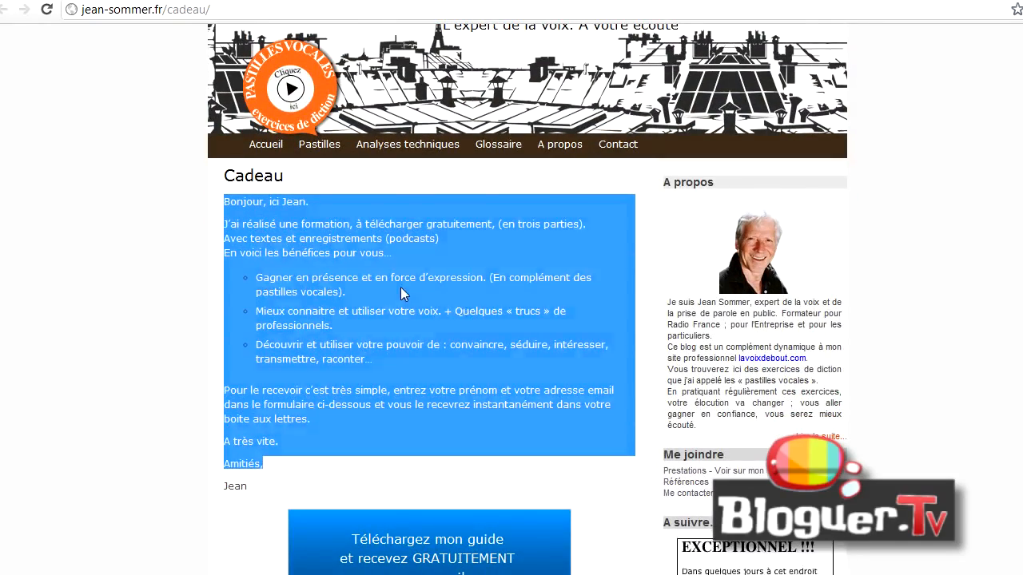
left_click(401, 287)
scroll(401, 287, "down", 2)
scroll(527, 299, "up", 2)
scroll(527, 299, "down", 1)
scroll(527, 299, "down", 4)
scroll(527, 299, "down", 1)
scroll(528, 299, "up", 7)
scroll(438, 81, "down", 4)
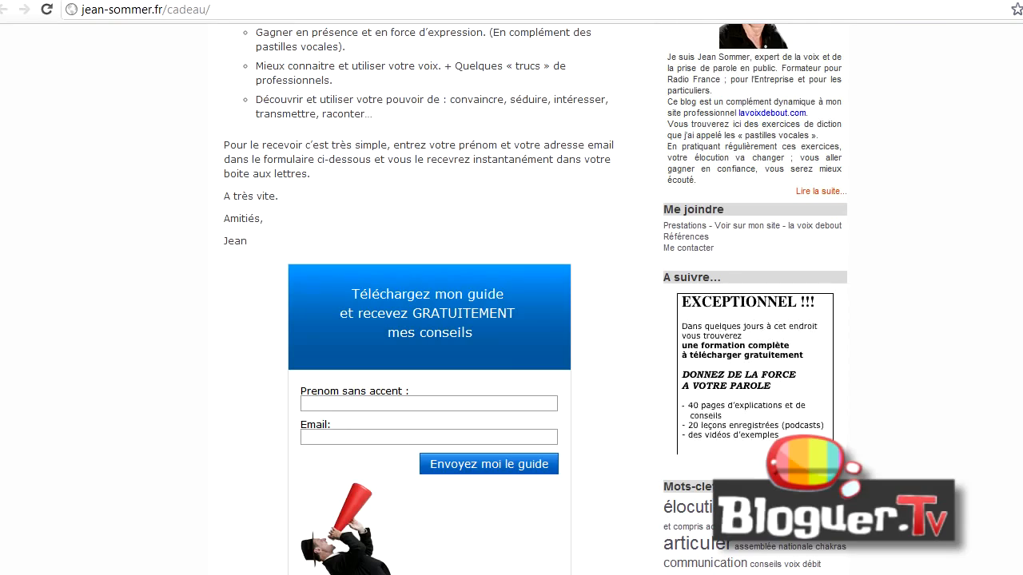
scroll(550, 290, "up", 3)
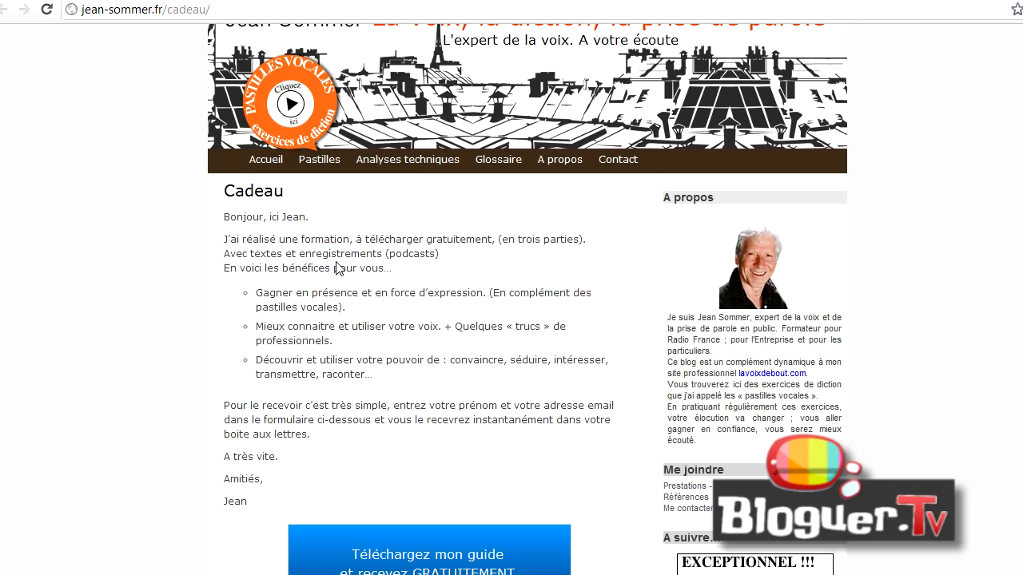
left_click_drag(287, 326, 493, 426)
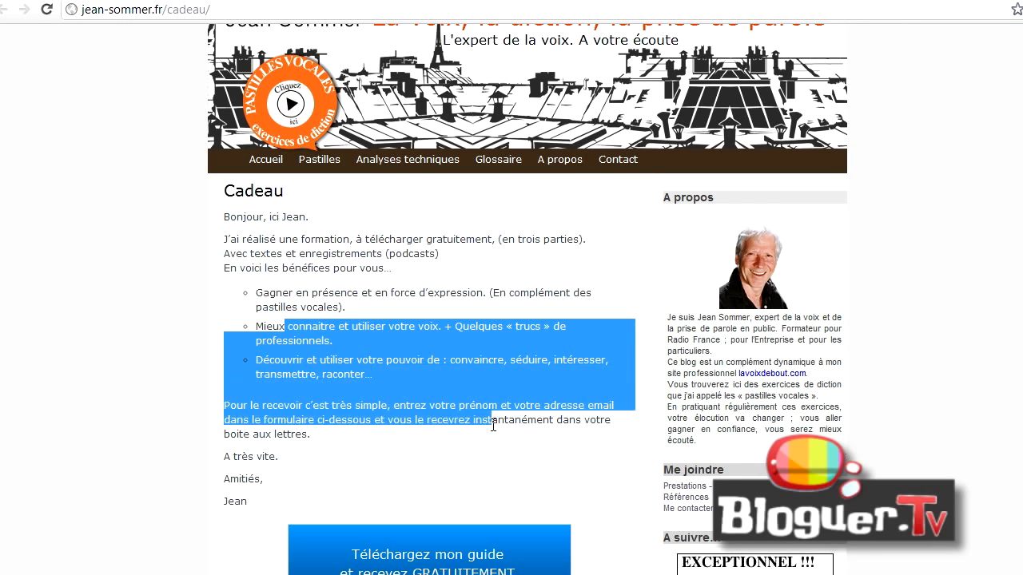
left_click(493, 426)
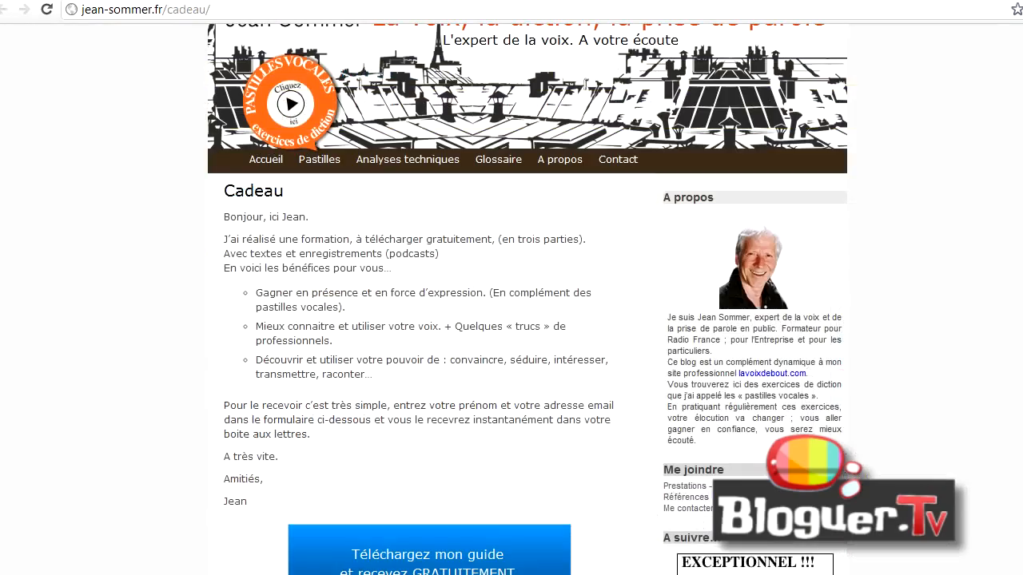
scroll(527, 299, "down", 3)
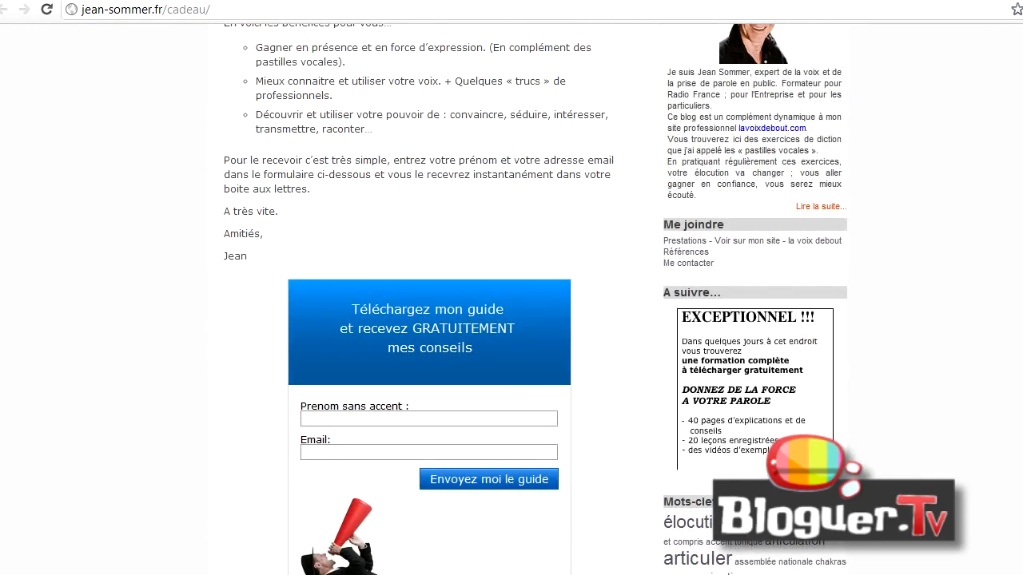